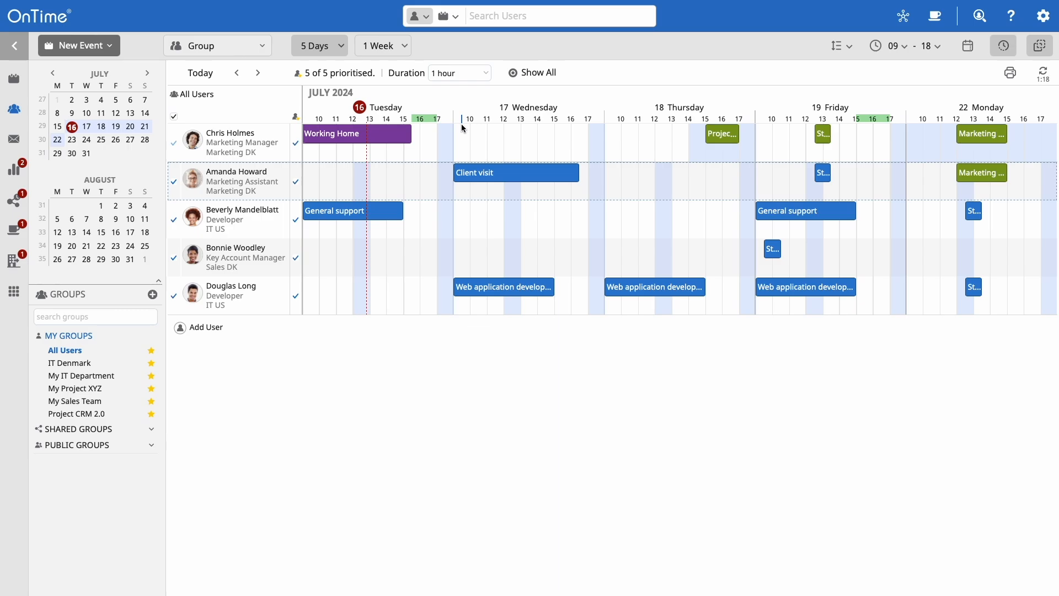
Exclude the last user listed in the All Users group from the prioritised users for finding common free time
{"action": "left_click", "coordinate": [298, 221]}
{"action": "left_click", "coordinate": [298, 221]}
{"action": "left_click", "coordinate": [297, 296]}
{"action": "left_click", "coordinate": [296, 297]}
{"action": "left_click", "coordinate": [297, 298]}
{"action": "key", "text": "alt+n"}
{"action": "key", "text": "e"}
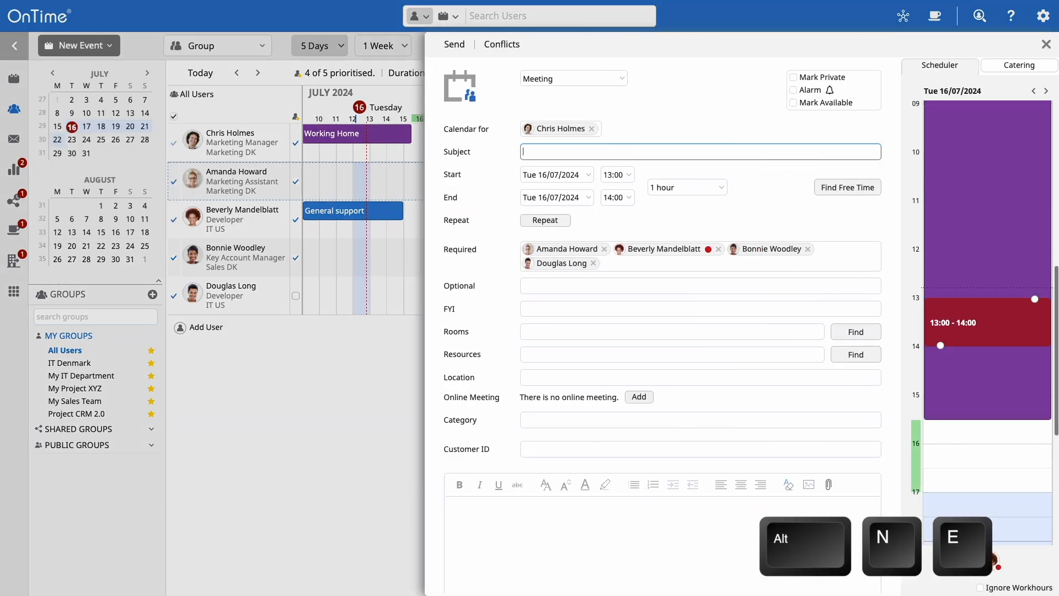
{"action": "left_click", "coordinate": [418, 277]}
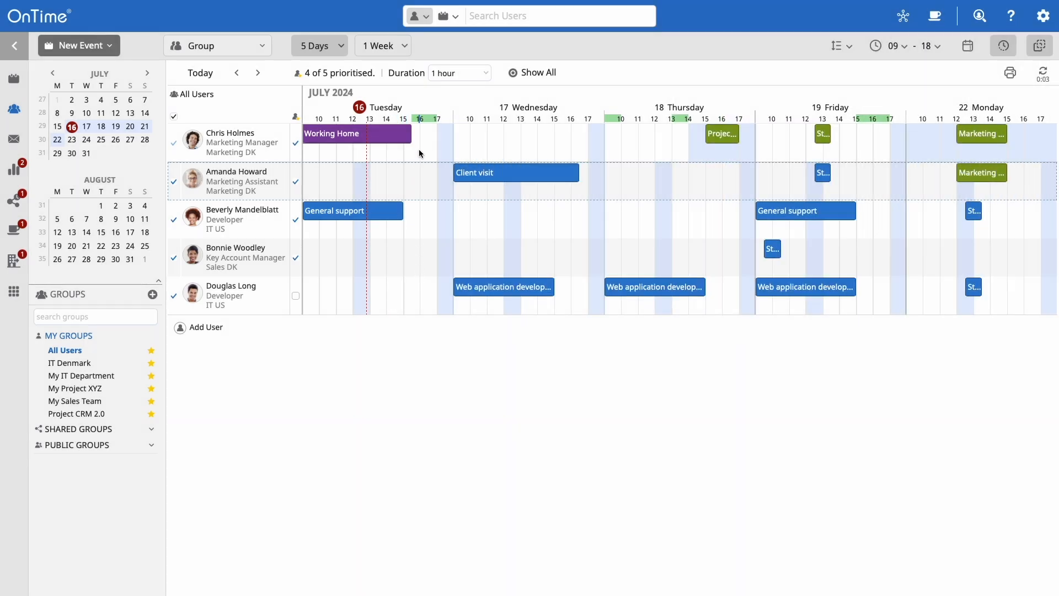
Create a new event from the free 16:00 slot on Tuesday 16 July, keeping Meeting as its type
{"action": "left_click", "coordinate": [432, 144]}
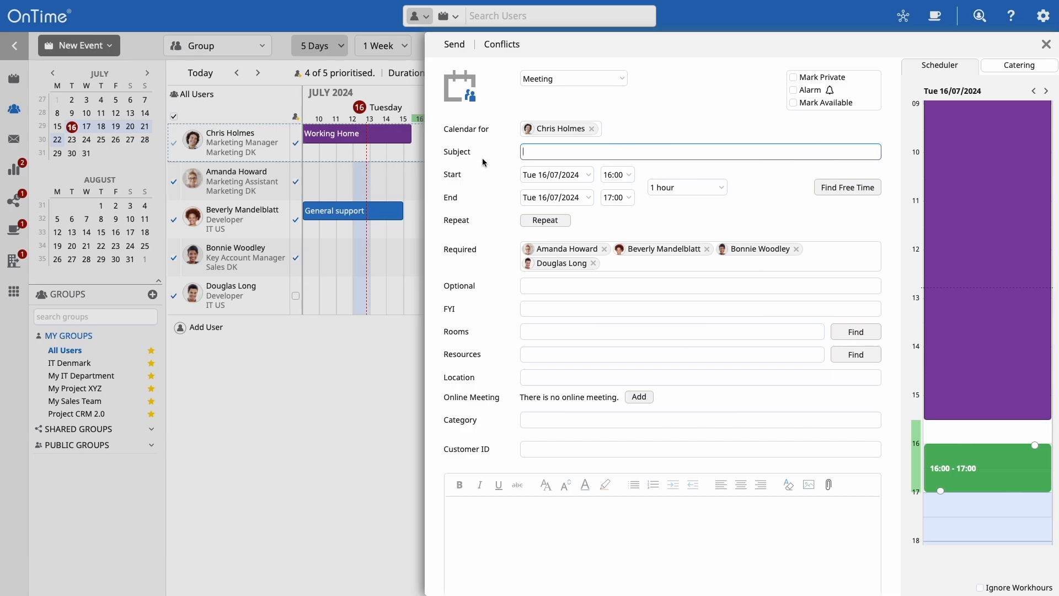
{"action": "left_click", "coordinate": [539, 81]}
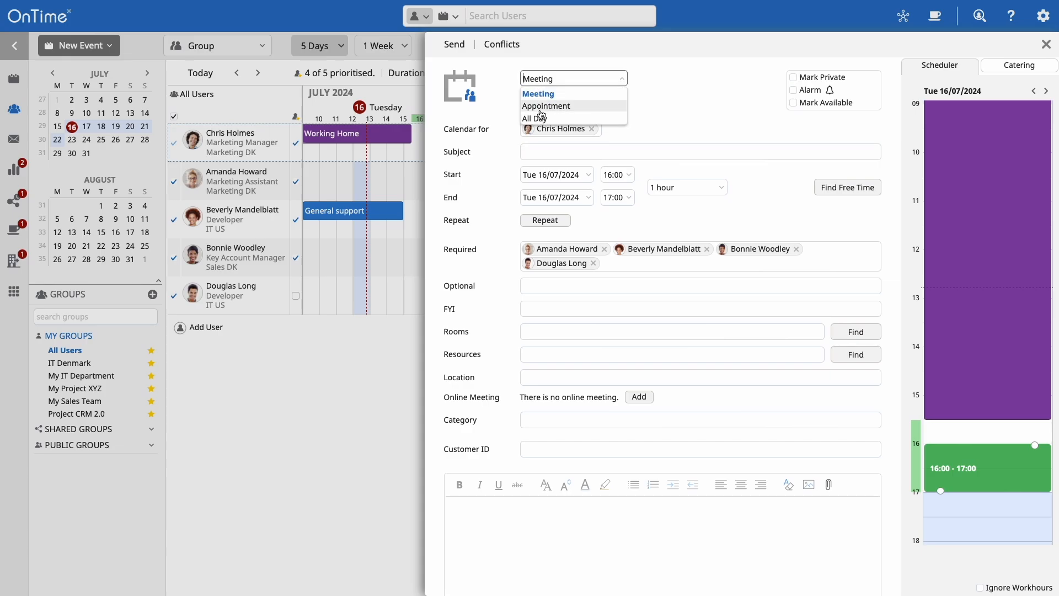
{"action": "left_click", "coordinate": [542, 98]}
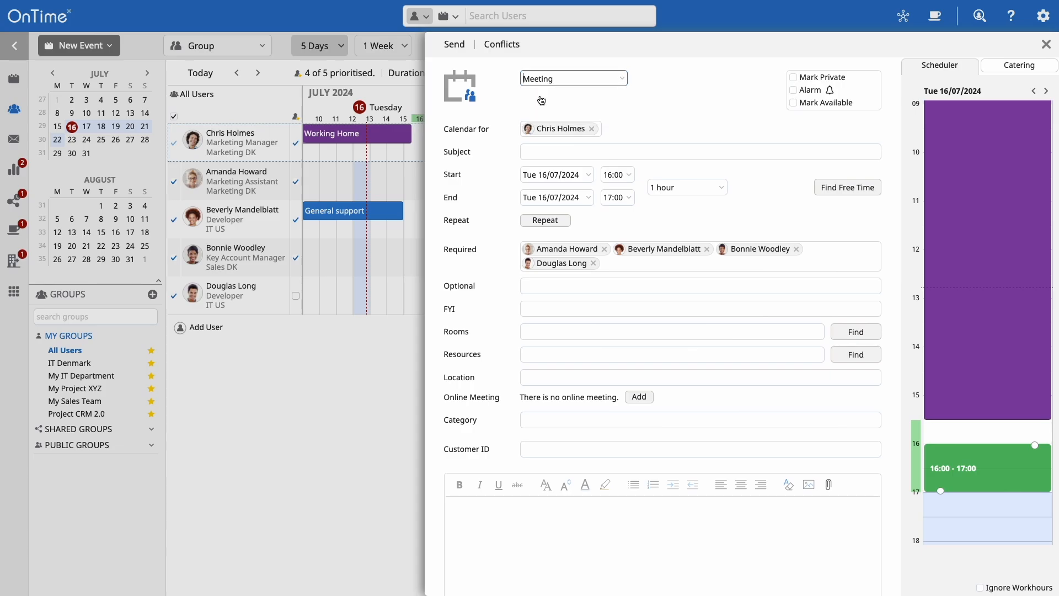
Set an alarm for 30 minutes before the meeting, leaving the meeting not marked private
{"action": "left_click", "coordinate": [810, 79]}
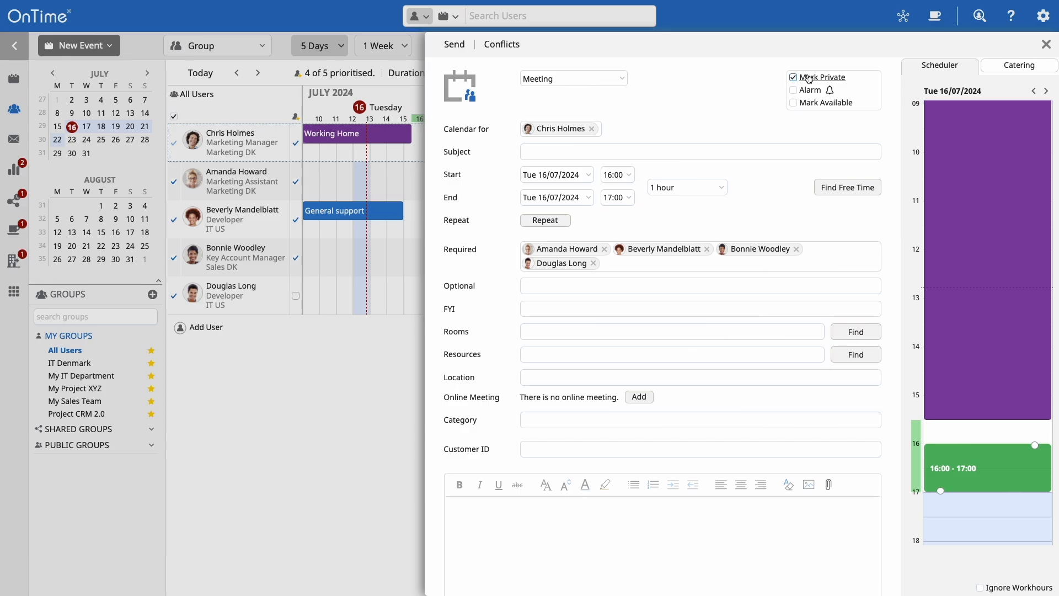
{"action": "left_click", "coordinate": [811, 79]}
{"action": "left_click", "coordinate": [794, 90]}
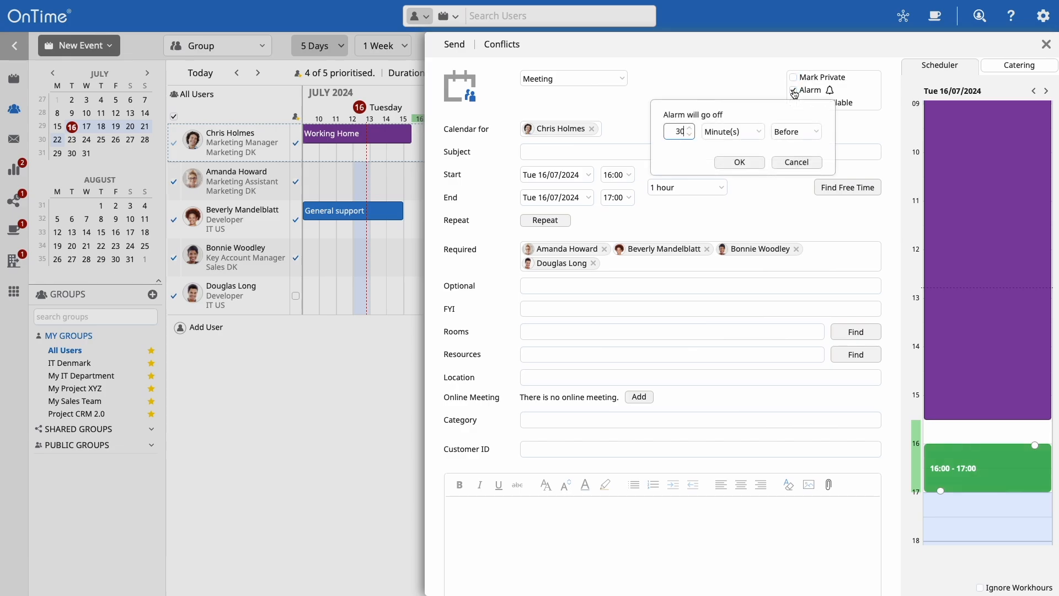
{"action": "left_click", "coordinate": [754, 163]}
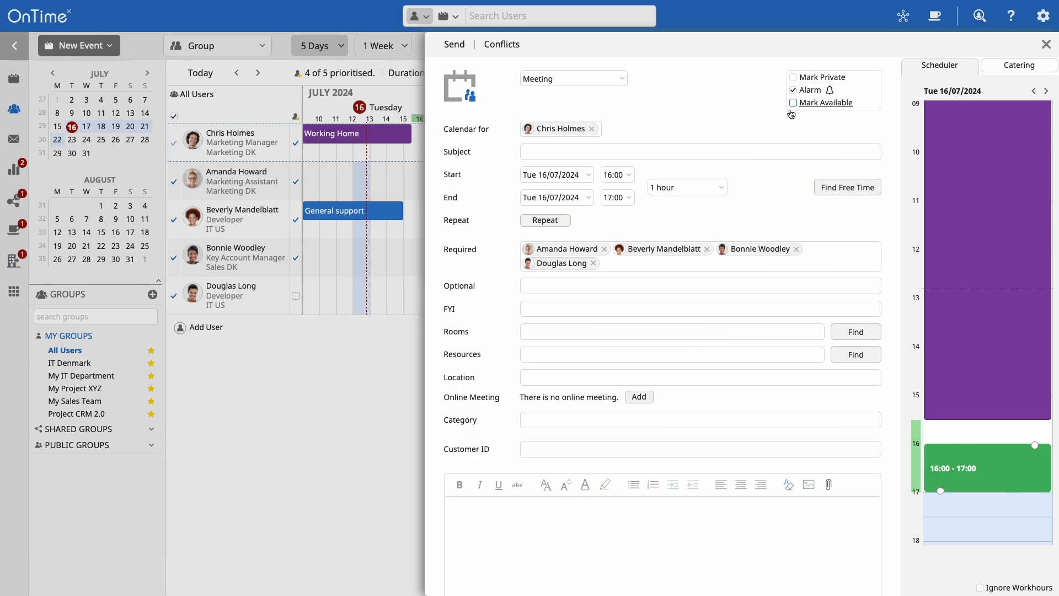
Give the meeting the subject "Sales meeting" and use Find Free Time to schedule it on Friday 19/07/2024 from 16:00 to 17:00
{"action": "left_click", "coordinate": [745, 154]}
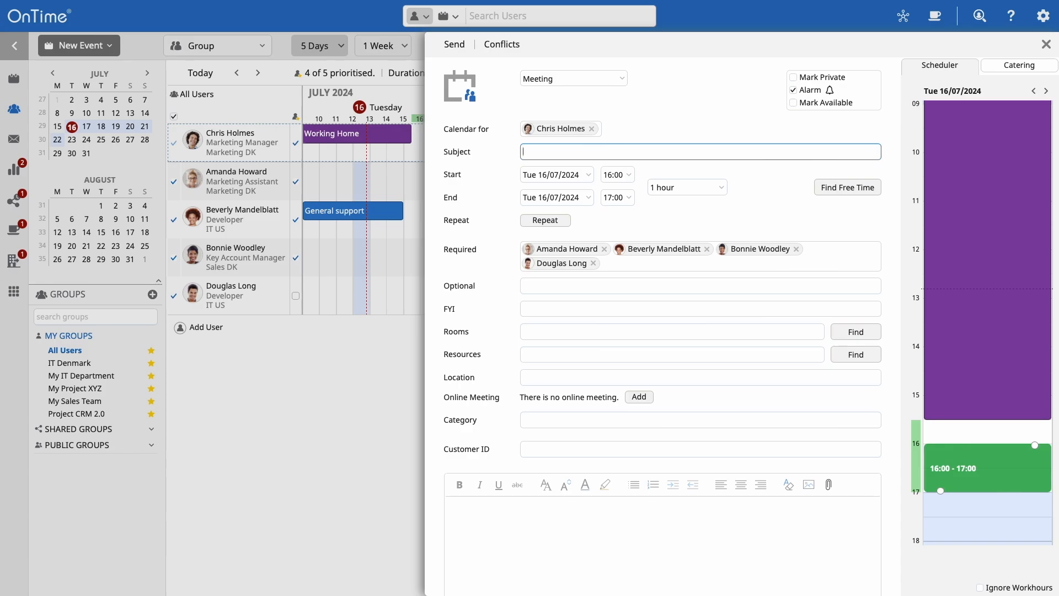
{"action": "type", "text": "Sales meeting"}
{"action": "left_click", "coordinate": [828, 184]}
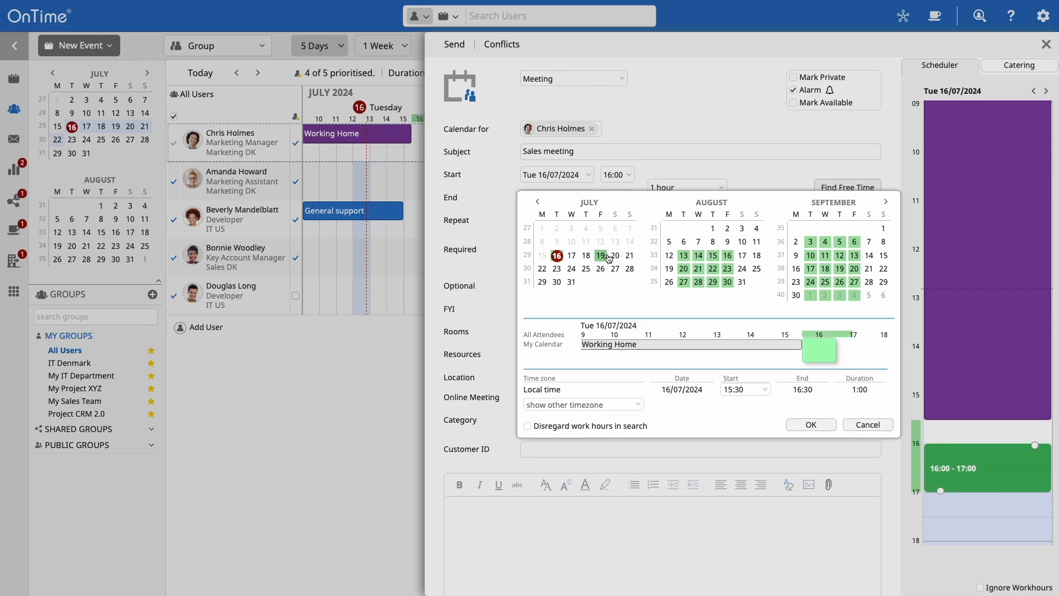
{"action": "left_click", "coordinate": [608, 257]}
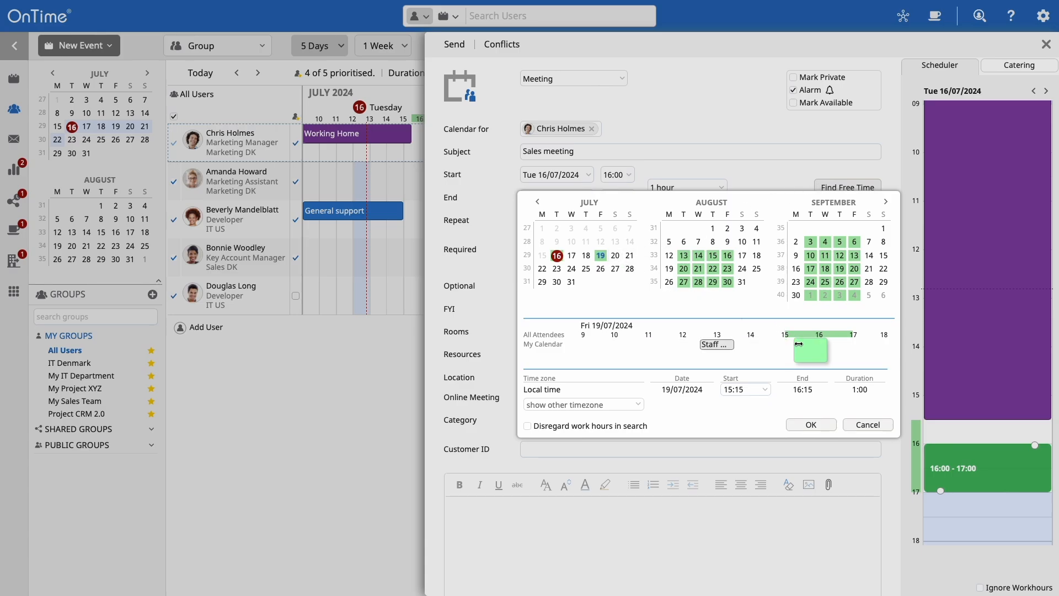
{"action": "mouse_move", "coordinate": [798, 344]}
{"action": "left_mouse_down"}
{"action": "mouse_move", "coordinate": [772, 344]}
{"action": "mouse_move", "coordinate": [818, 342]}
{"action": "left_mouse_up"}
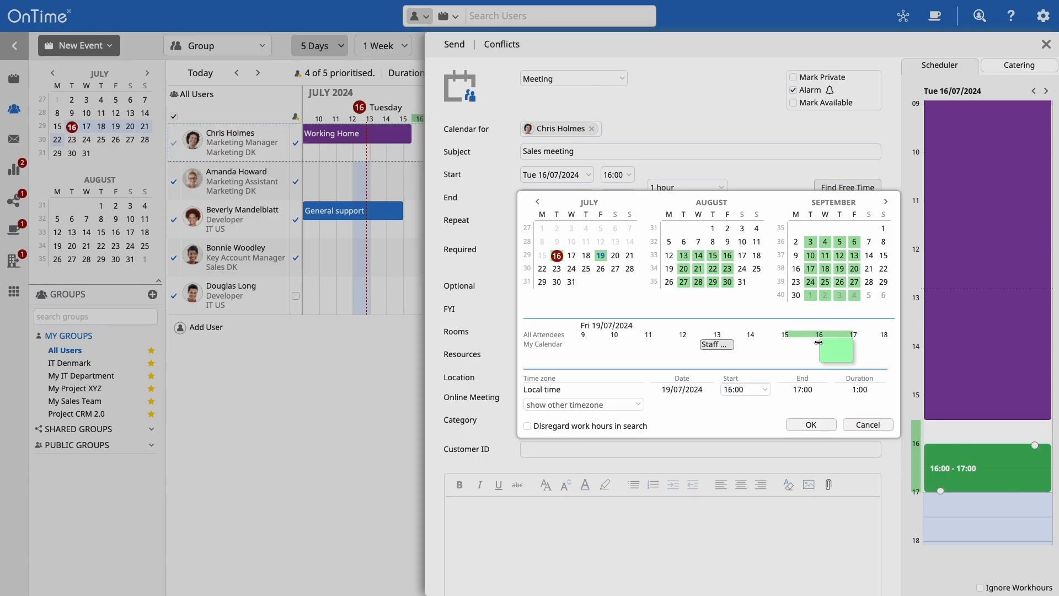
{"action": "left_click", "coordinate": [818, 426]}
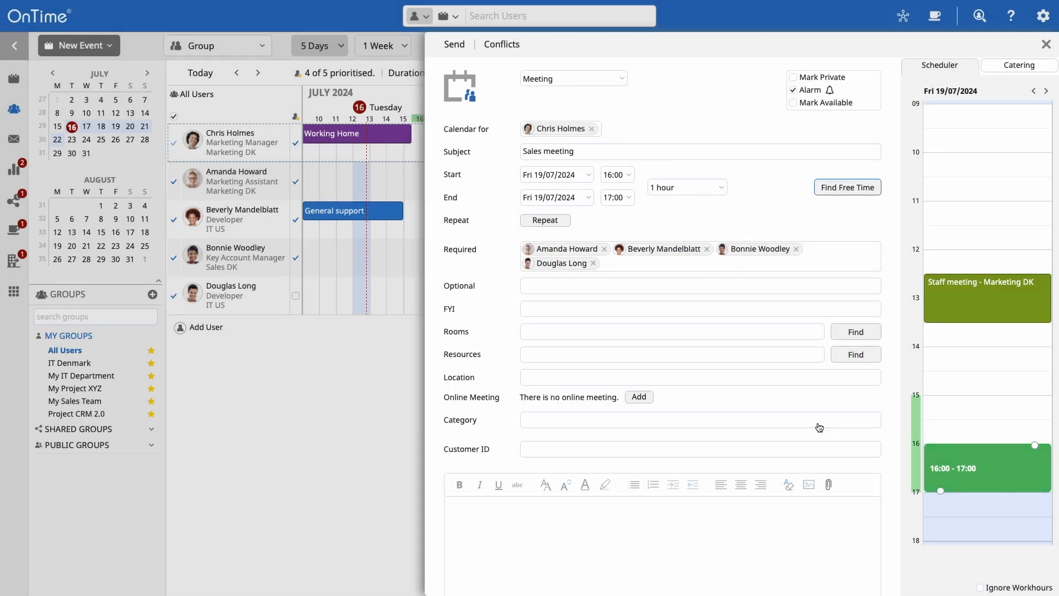
Check the meeting's repeat options, and reassign the second required attendee to Optional and the first to FYI
{"action": "left_click", "coordinate": [547, 228]}
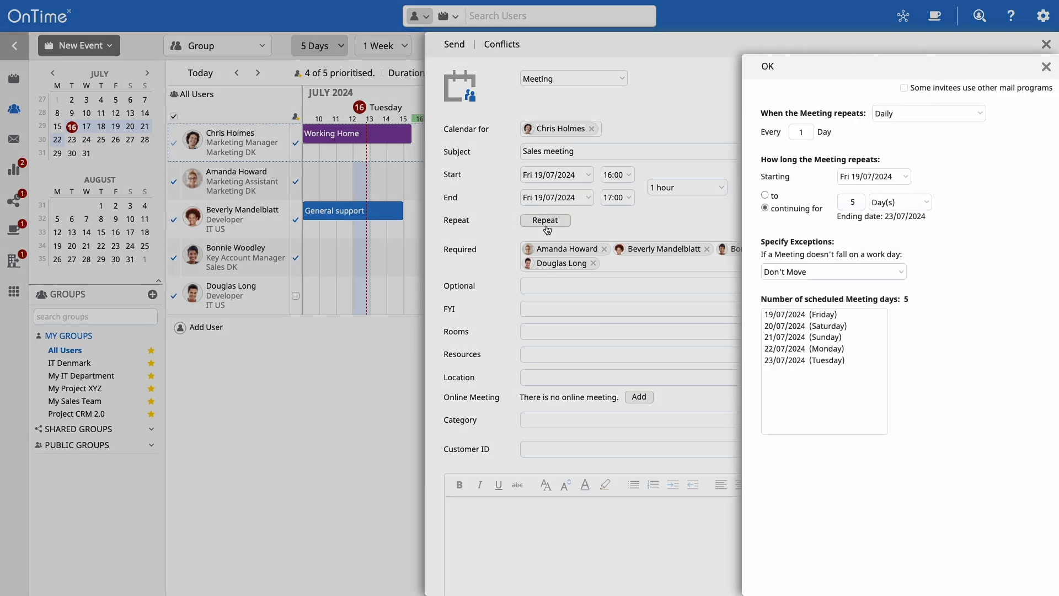
{"action": "left_click", "coordinate": [535, 233]}
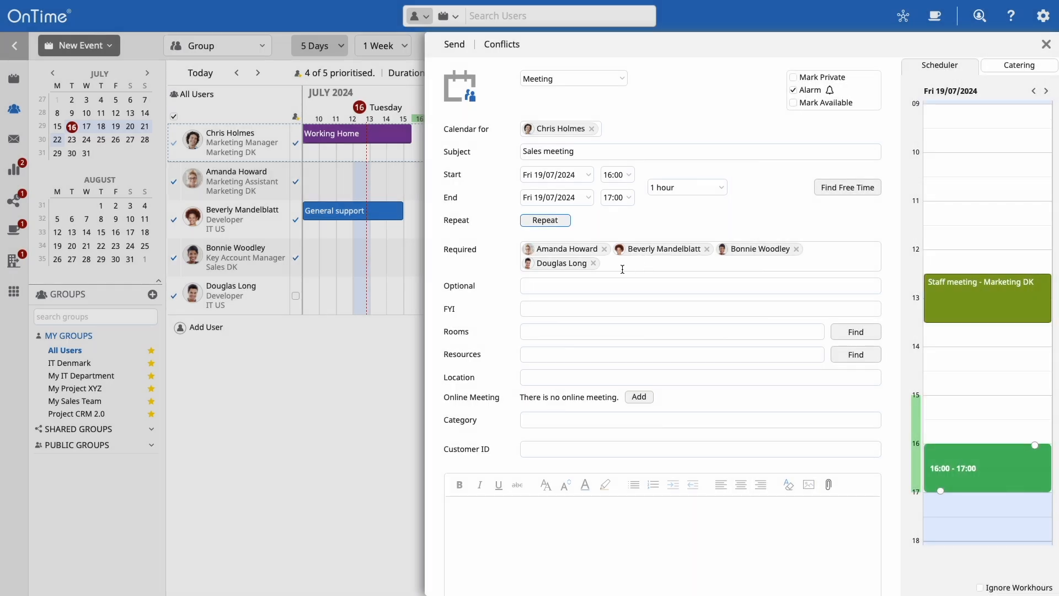
{"action": "left_click_drag", "start_coordinate": [632, 251], "coordinate": [618, 289]}
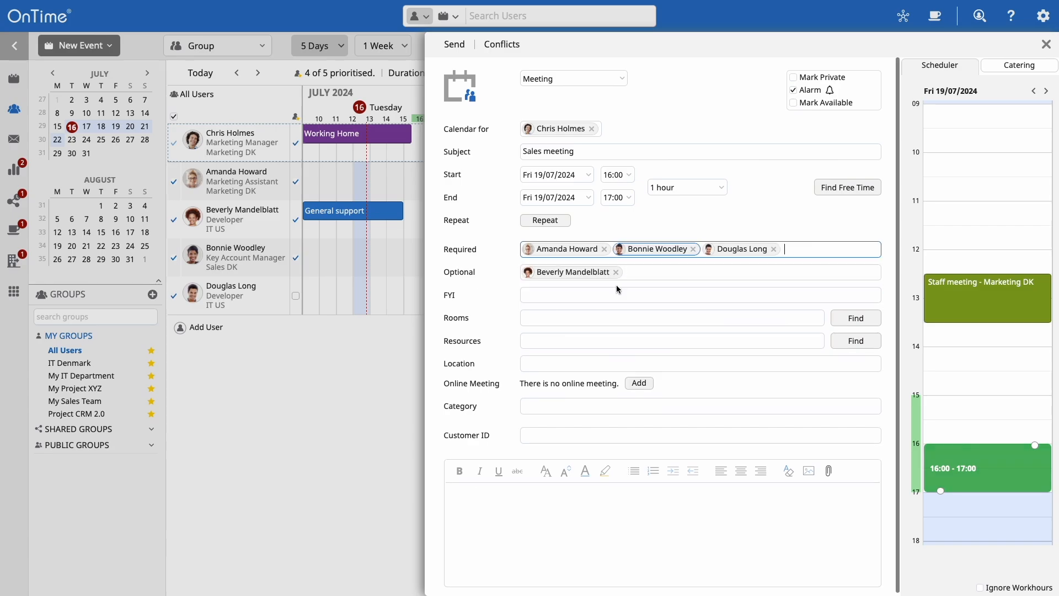
{"action": "left_click_drag", "start_coordinate": [590, 249], "coordinate": [594, 299]}
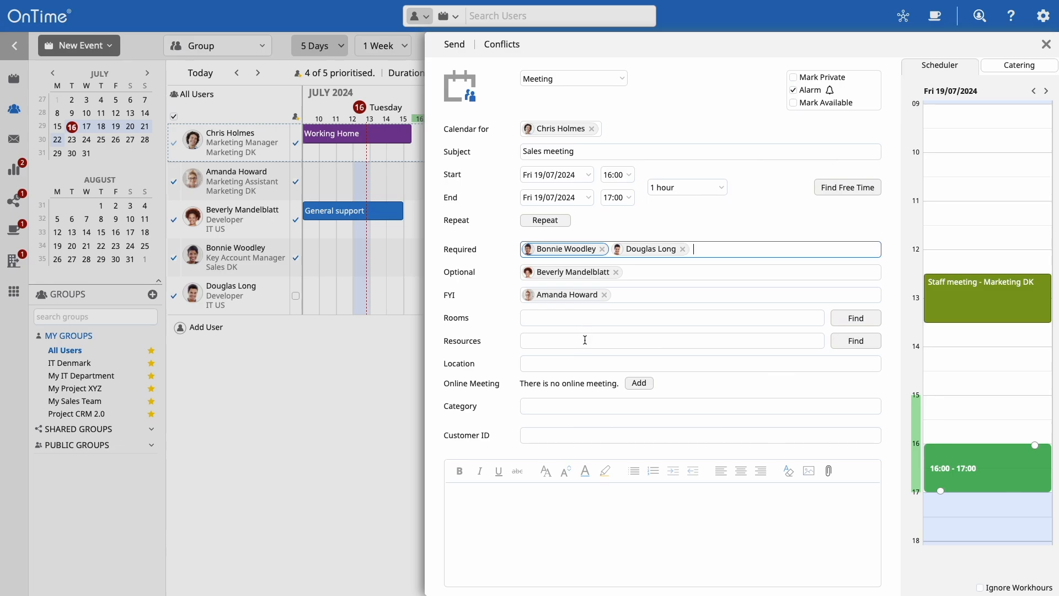
Add a Zoom meeting as the online meeting for the event
{"action": "left_click", "coordinate": [582, 368]}
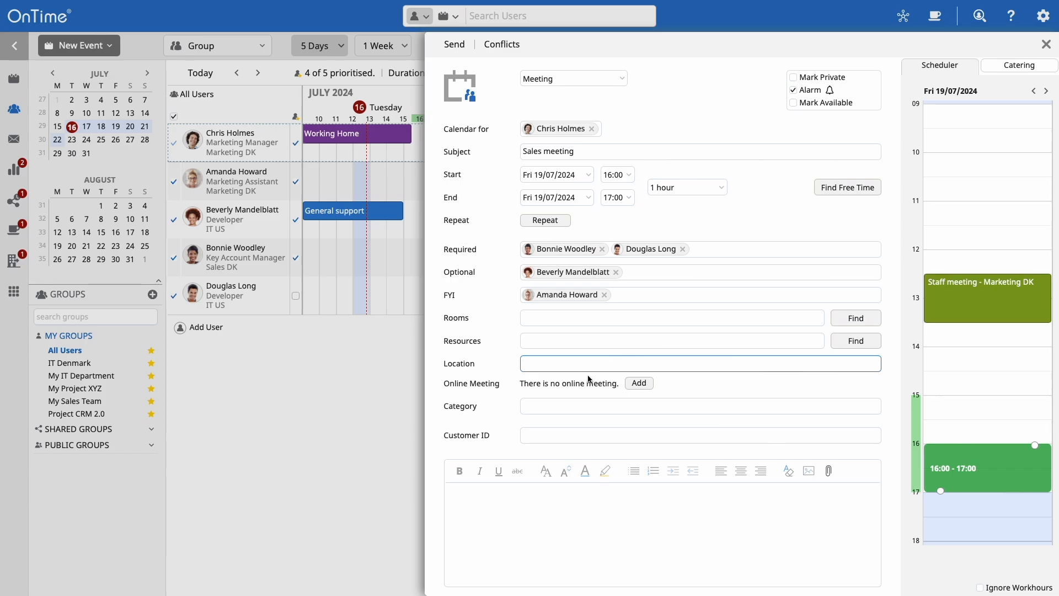
{"action": "left_click", "coordinate": [638, 385]}
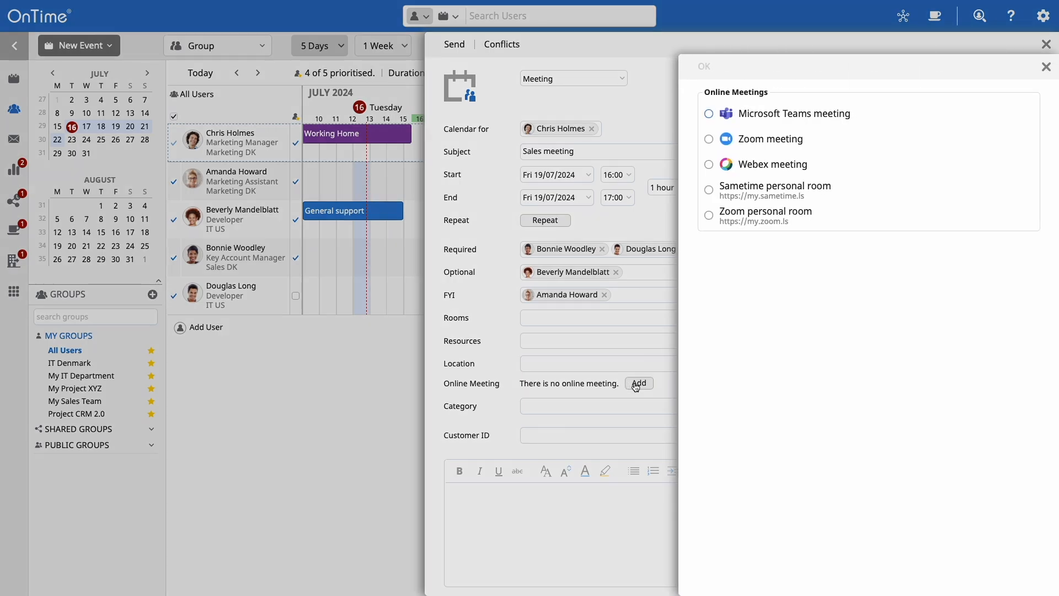
{"action": "left_click", "coordinate": [708, 139]}
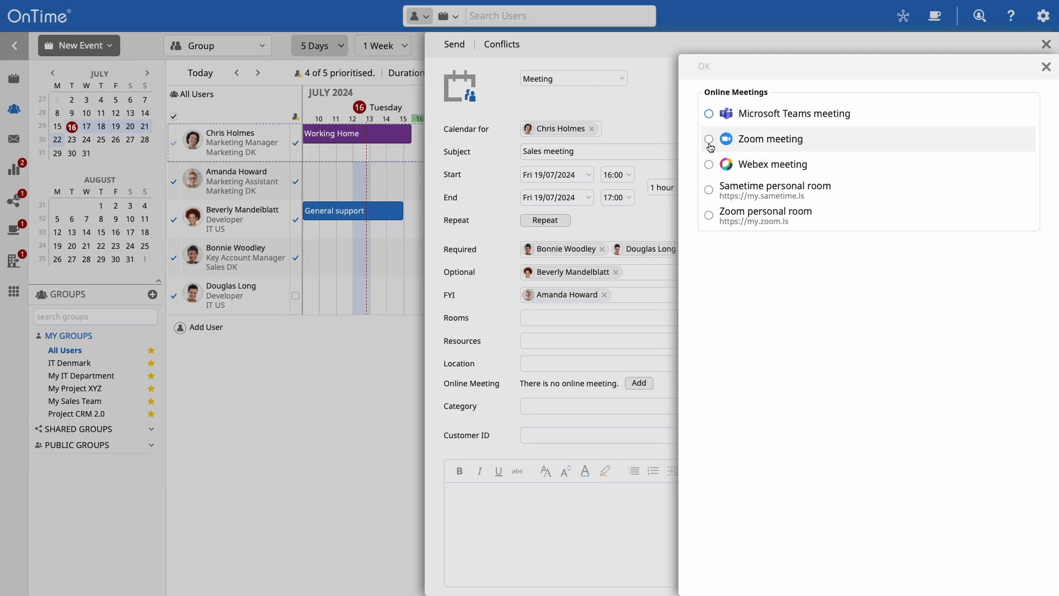
{"action": "left_click", "coordinate": [704, 67]}
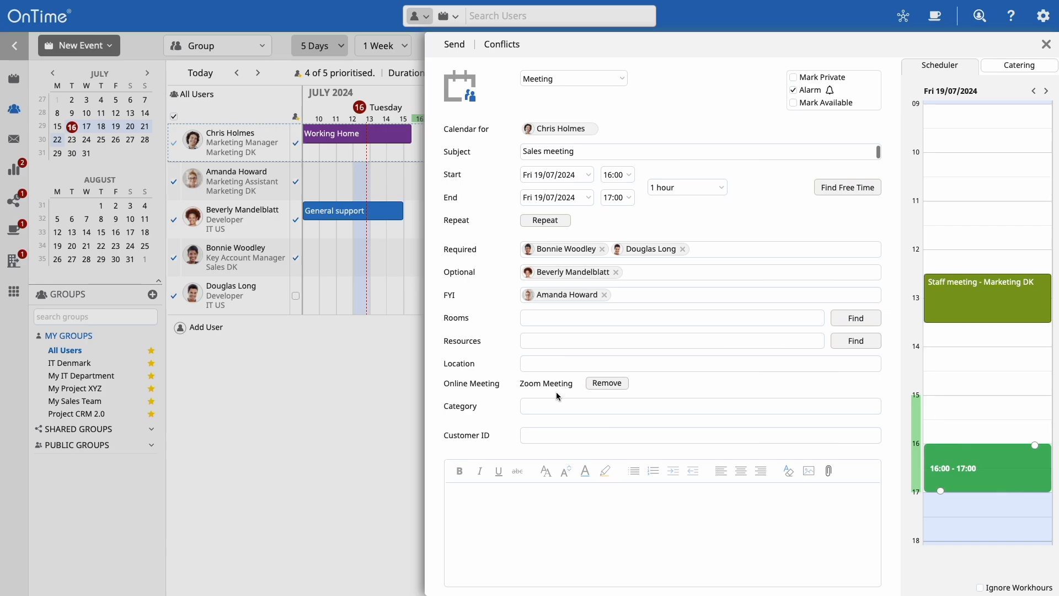
Assign the Client category to the sales meeting
{"action": "left_click", "coordinate": [553, 406]}
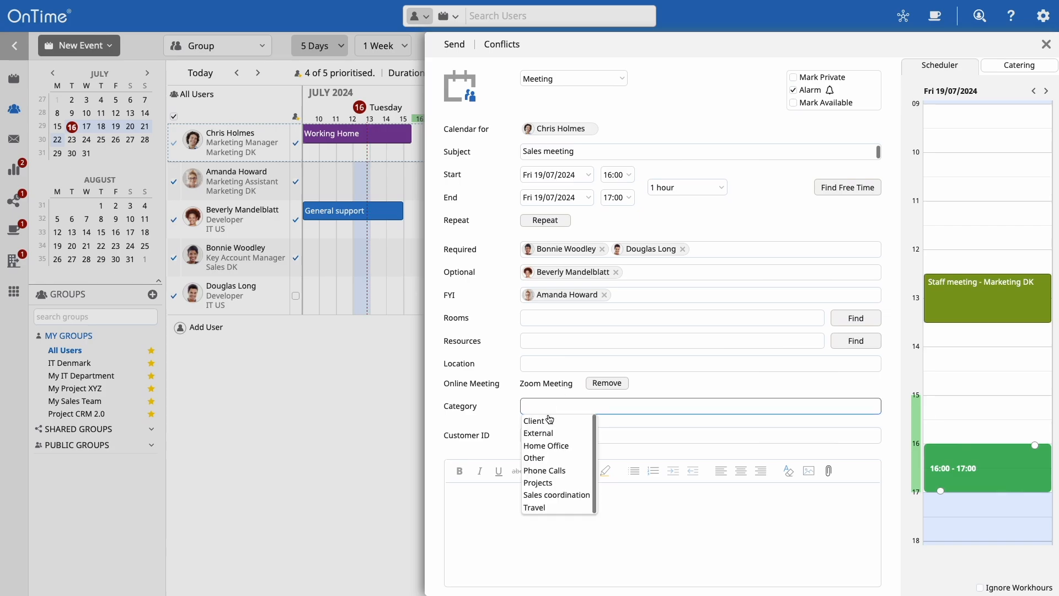
{"action": "left_click", "coordinate": [546, 421]}
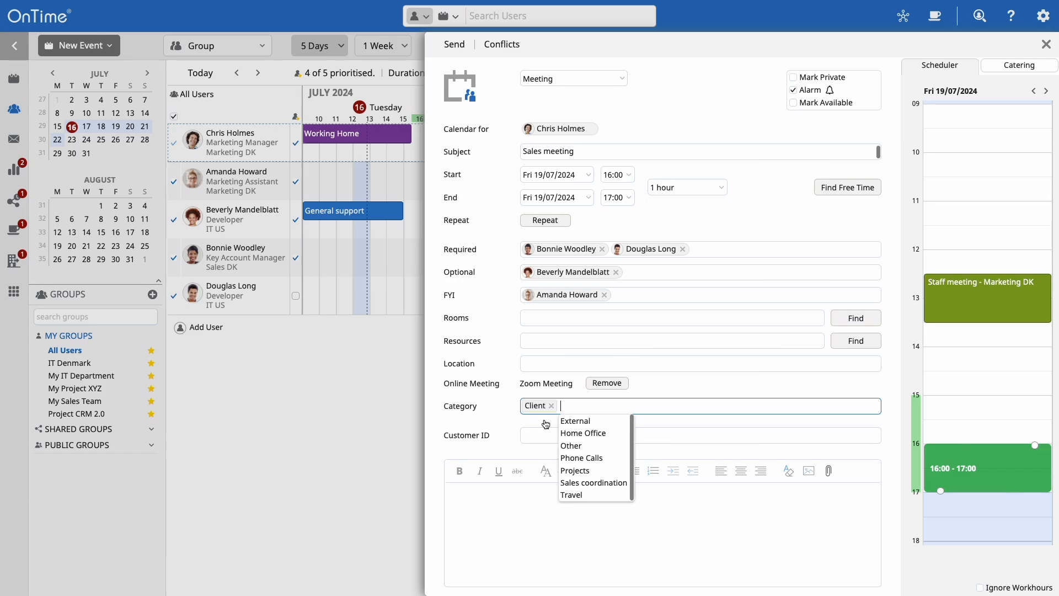
{"action": "left_click", "coordinate": [540, 425]}
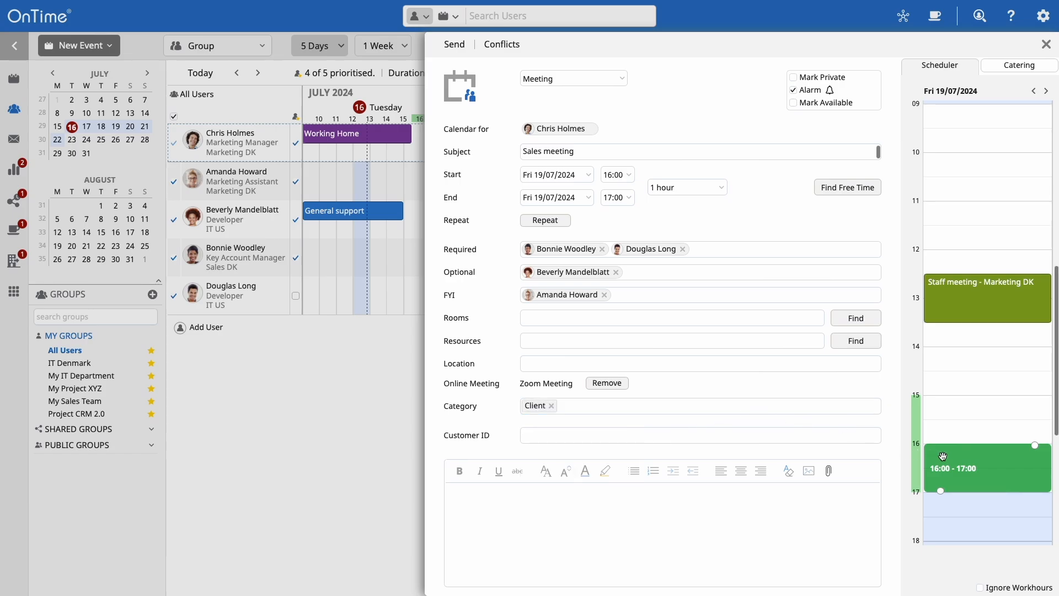
Move the meeting to 15:00–16:00 on Friday in the scheduler and send the invitation
{"action": "left_click_drag", "start_coordinate": [943, 457], "coordinate": [925, 408]}
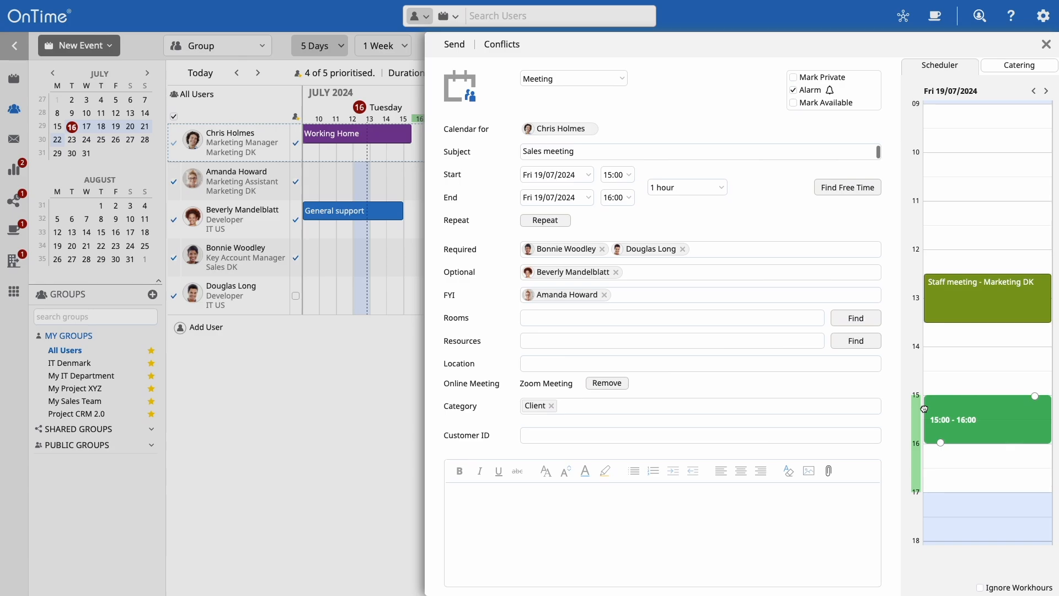
{"action": "left_click", "coordinate": [448, 45]}
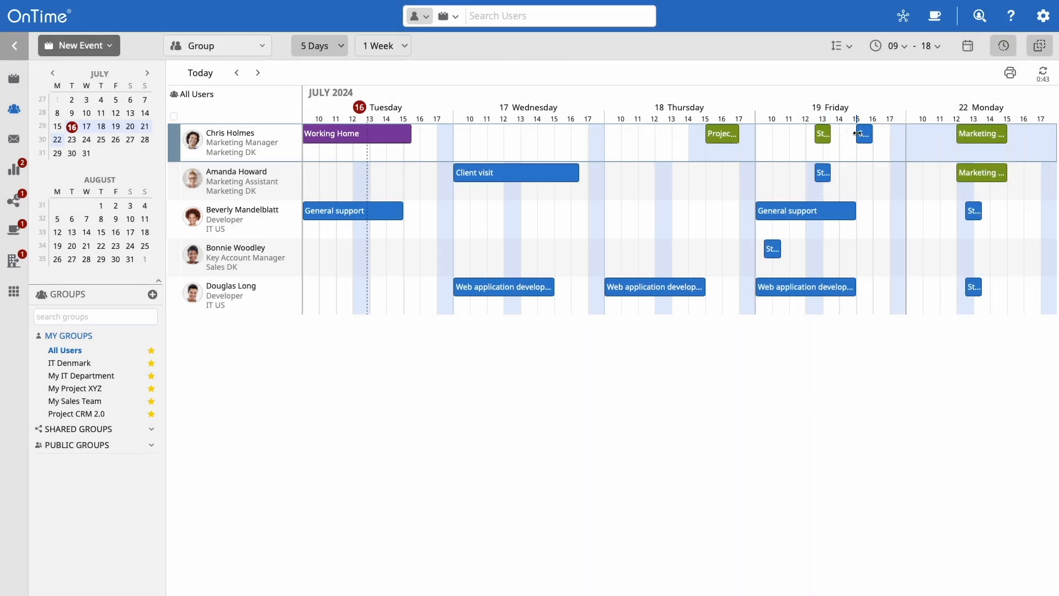
Open the Sales meeting on Friday 19 July from the group calendar and send it again
{"action": "mouse_move", "coordinate": [864, 134]}
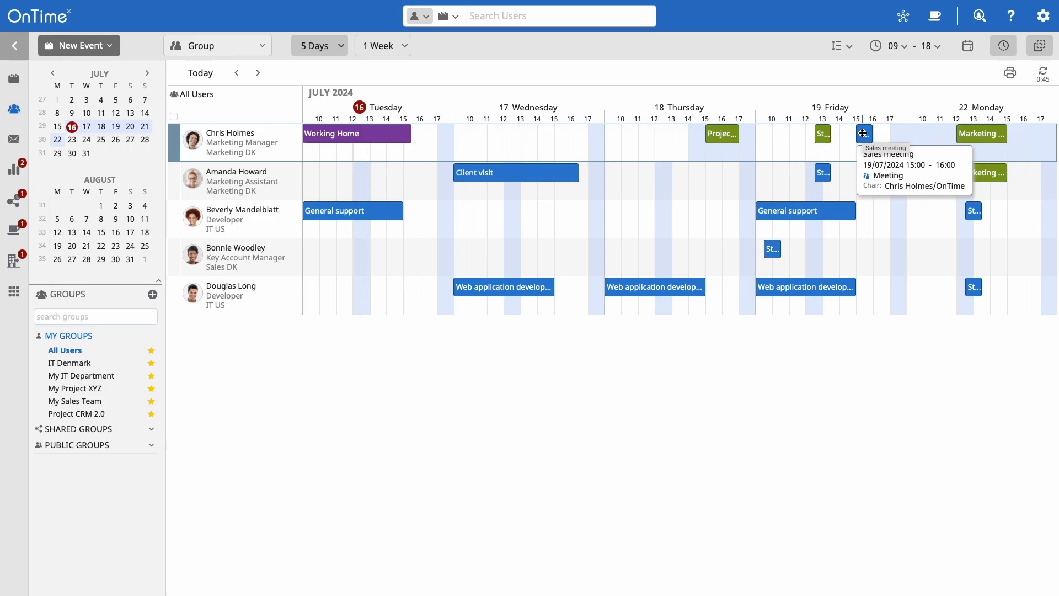
{"action": "left_click", "coordinate": [863, 134]}
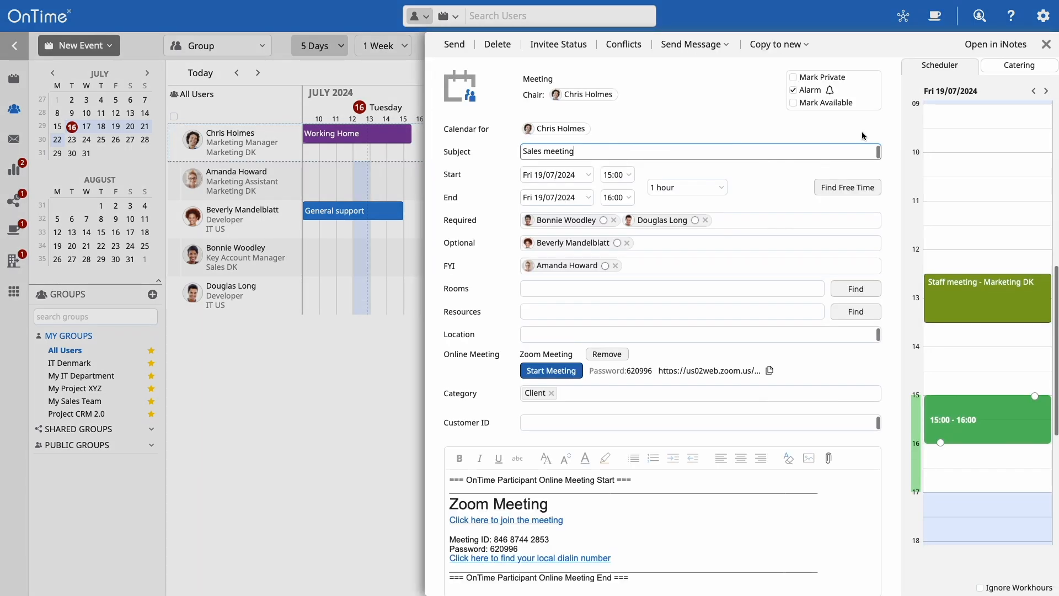
{"action": "left_click", "coordinate": [456, 45]}
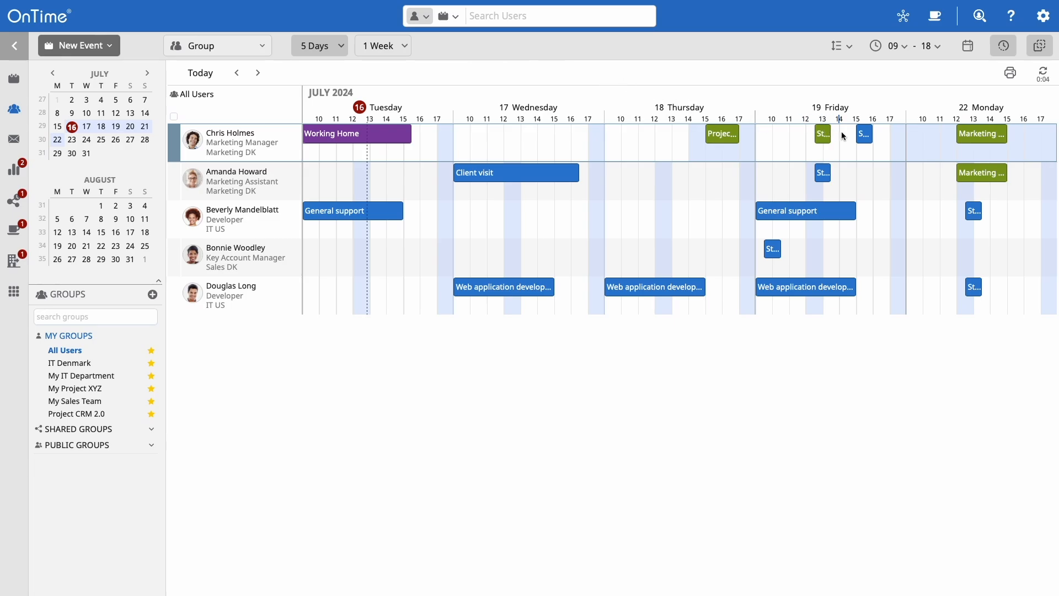
Reschedule the Sales meeting to 16:00–17:00 on Friday directly in the group calendar and send the update
{"action": "mouse_move", "coordinate": [869, 138]}
{"action": "left_mouse_down"}
{"action": "mouse_move", "coordinate": [849, 135]}
{"action": "mouse_move", "coordinate": [883, 134]}
{"action": "left_mouse_up"}
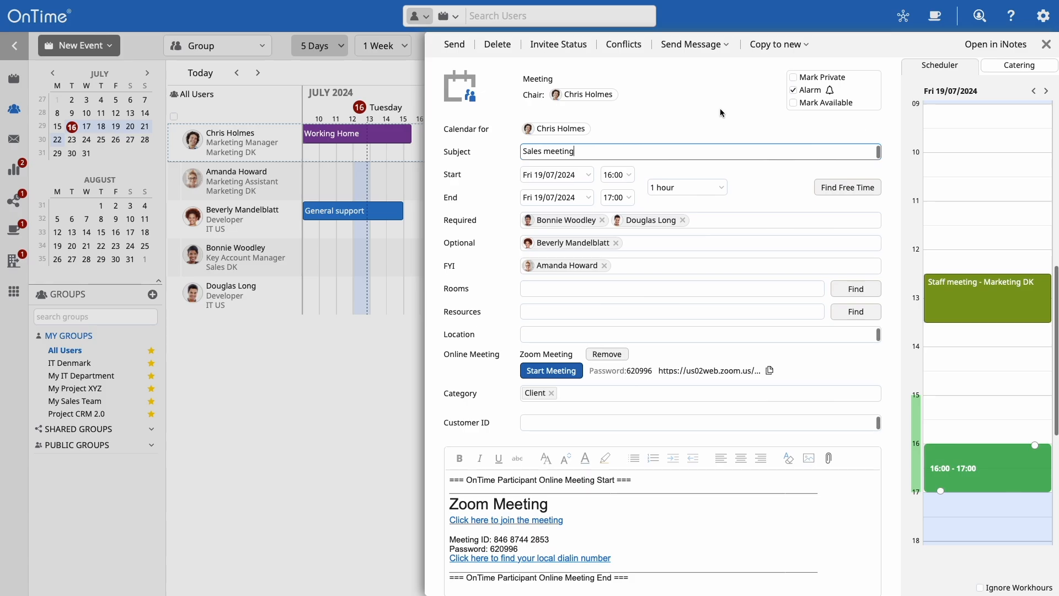
{"action": "left_click", "coordinate": [461, 49]}
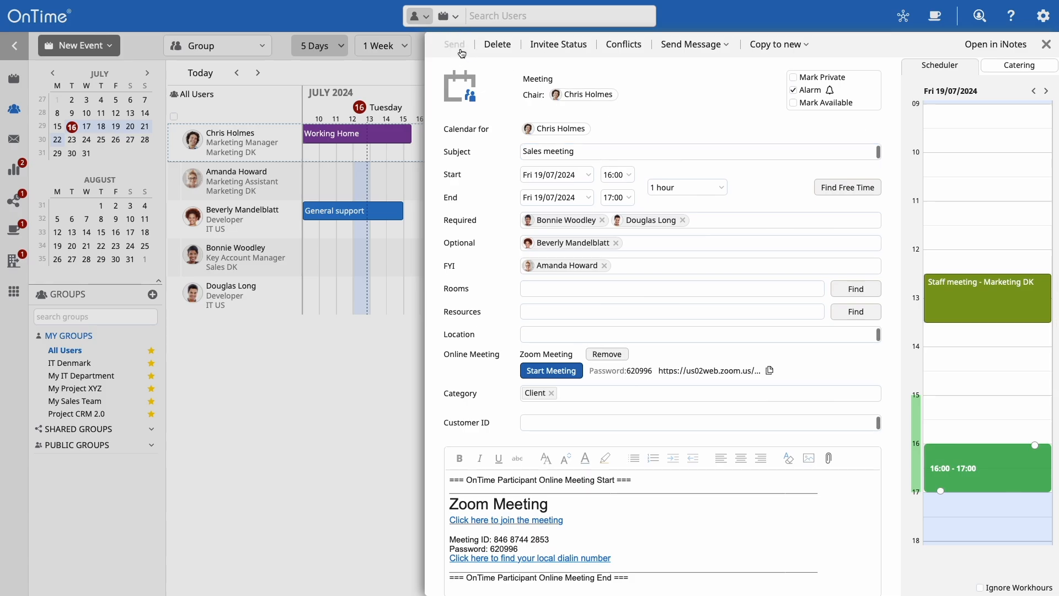